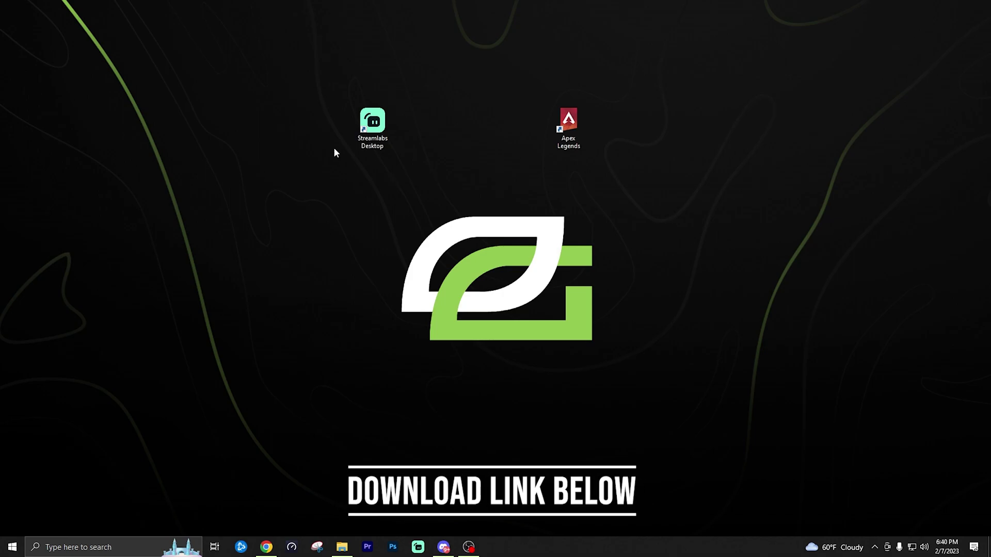
Locate the Streamlabs Desktop and Apex Legends desktop shortcuts, then launch Streamlabs Desktop.
drag(322, 100, 416, 151)
click(416, 150)
drag(523, 106, 610, 142)
click(589, 134)
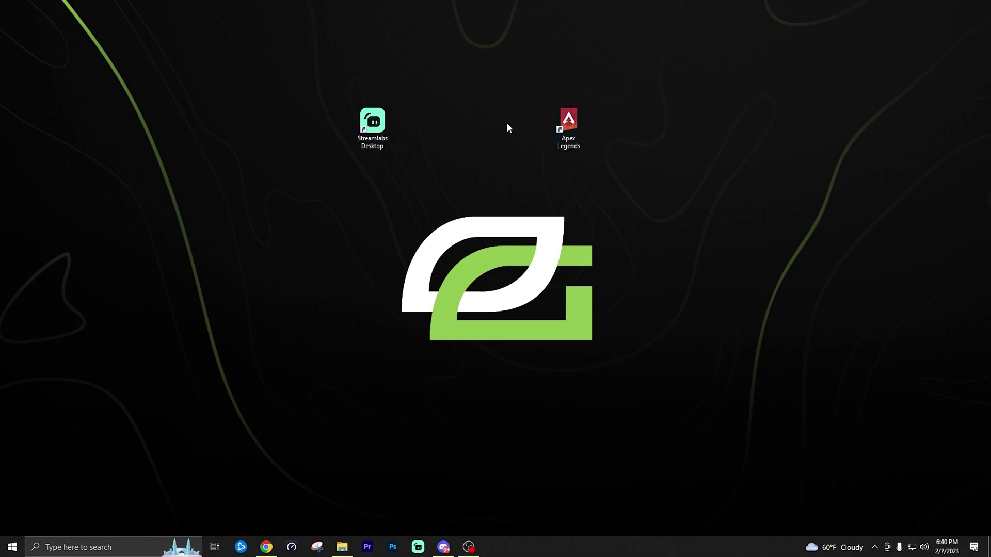
double_click(385, 132)
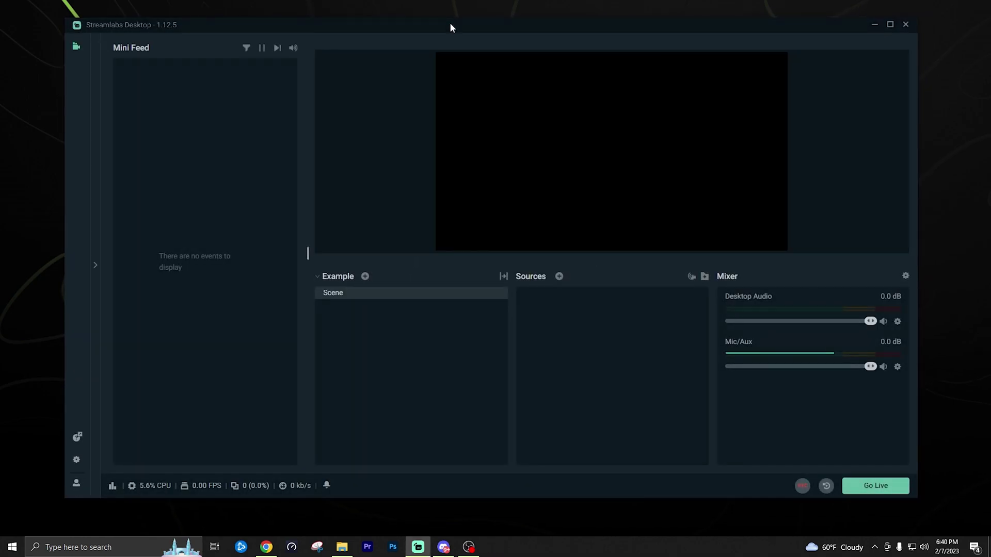
Reposition the window, open the sign-in screen, then skip back to the editor.
drag(447, 24, 451, 20)
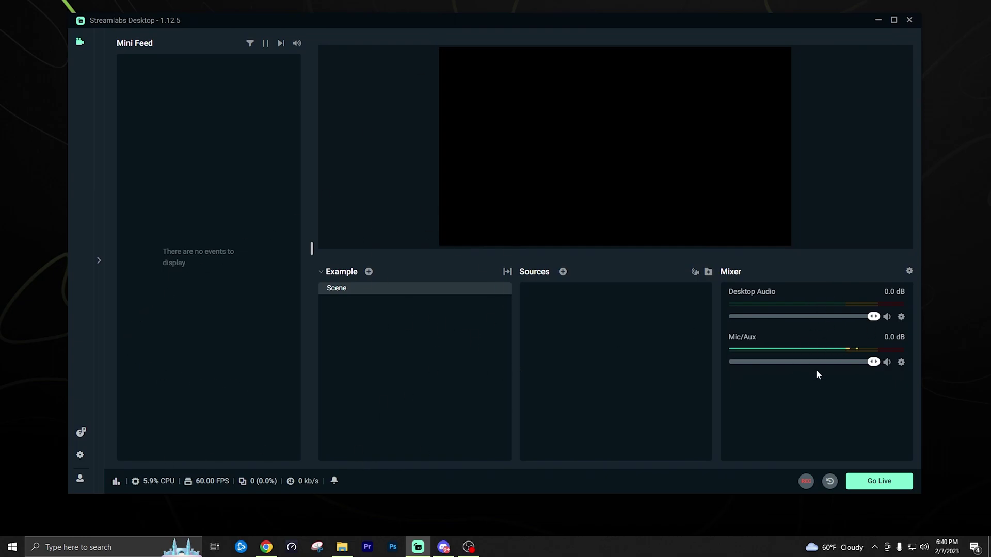
click(77, 479)
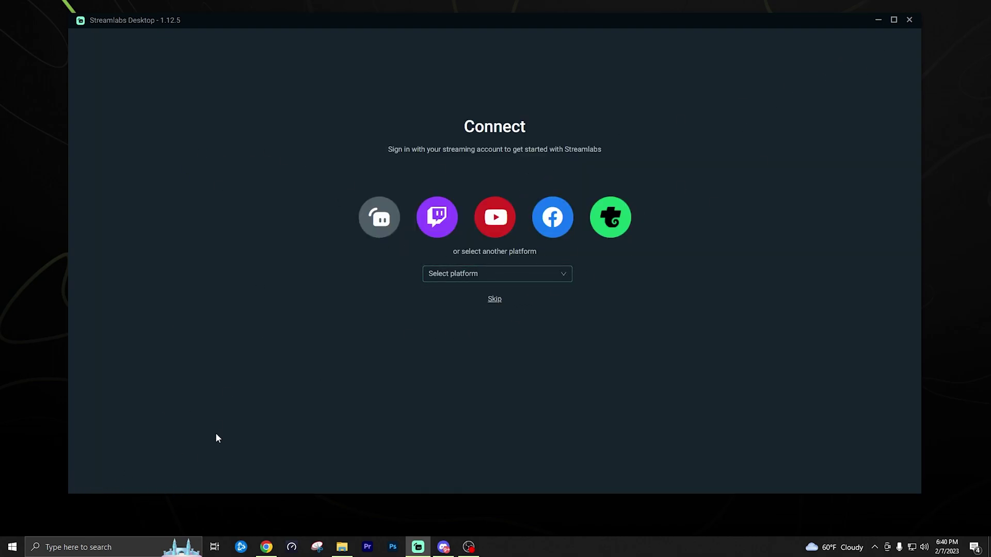
click(494, 299)
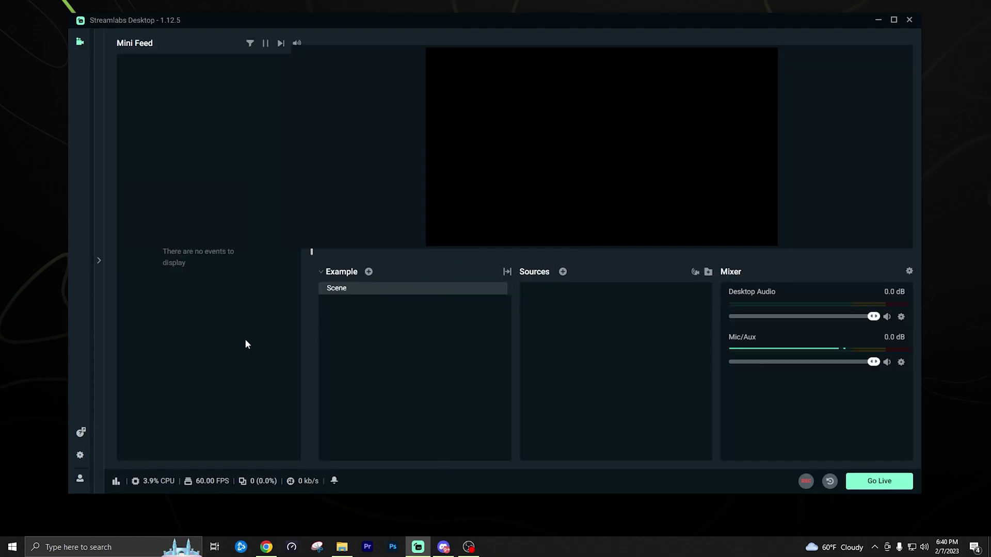
Log in through Settings, choosing Twitch as the streaming platform.
click(80, 456)
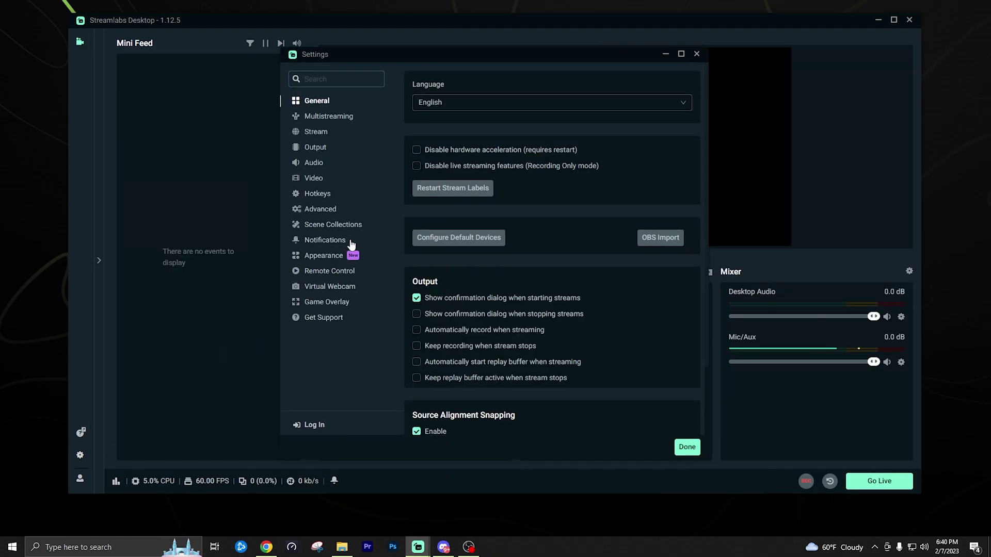
click(312, 426)
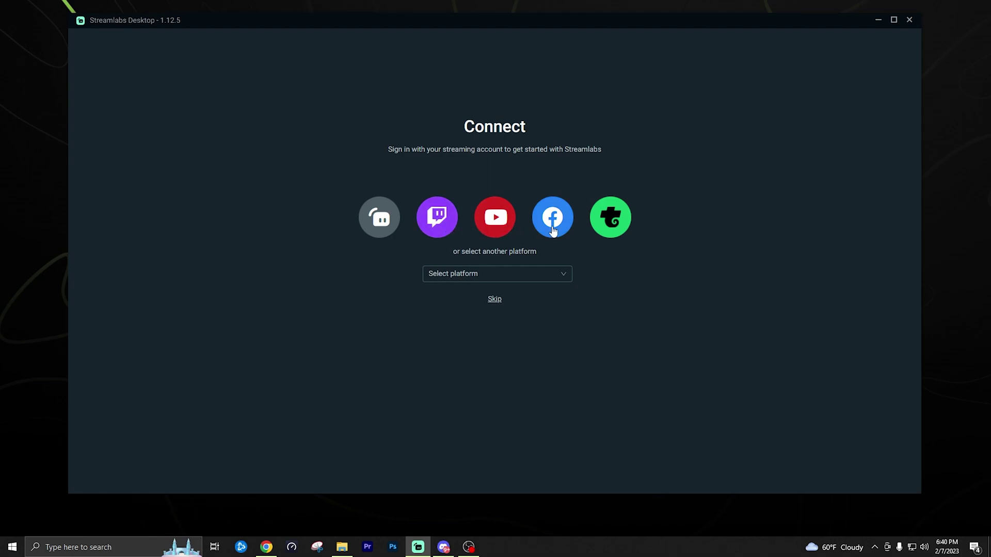
click(467, 275)
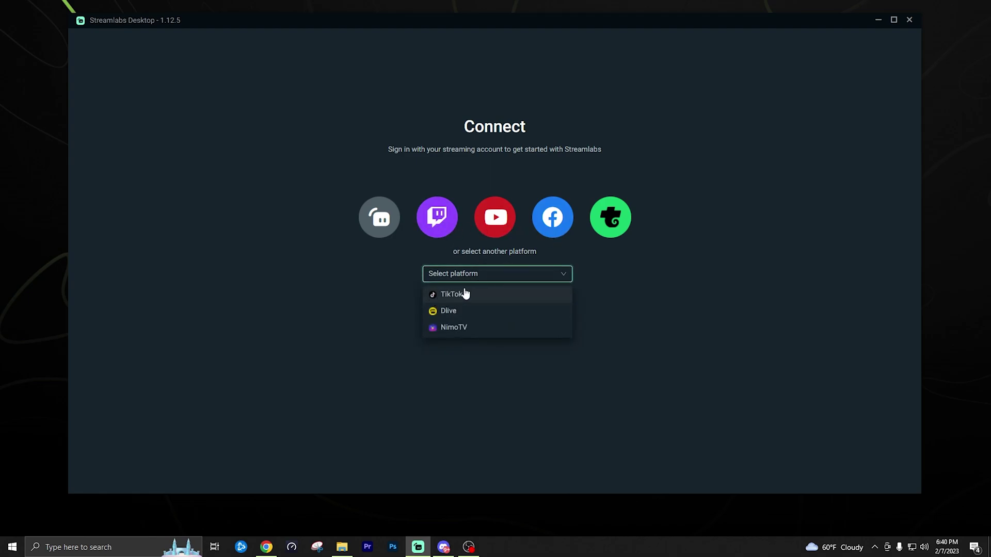
click(493, 280)
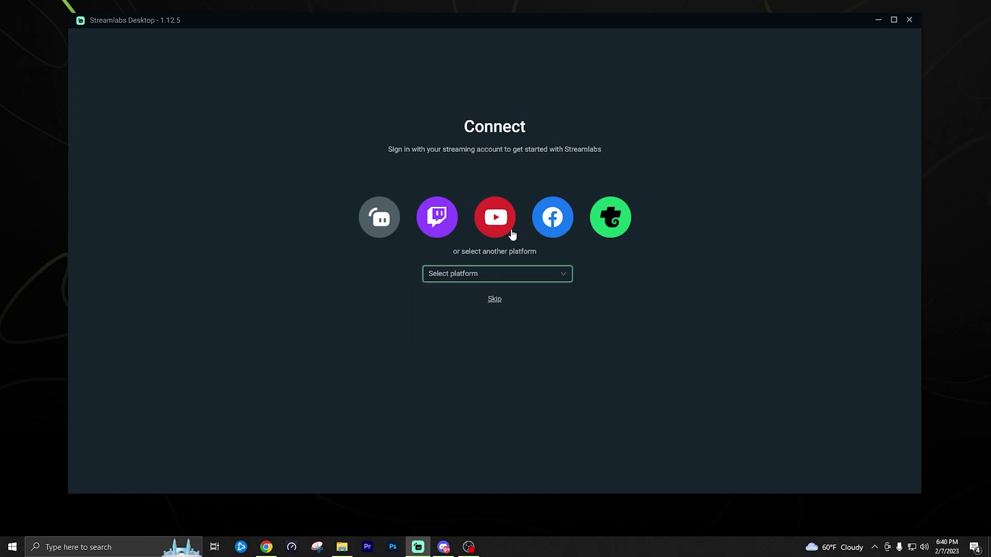
click(446, 228)
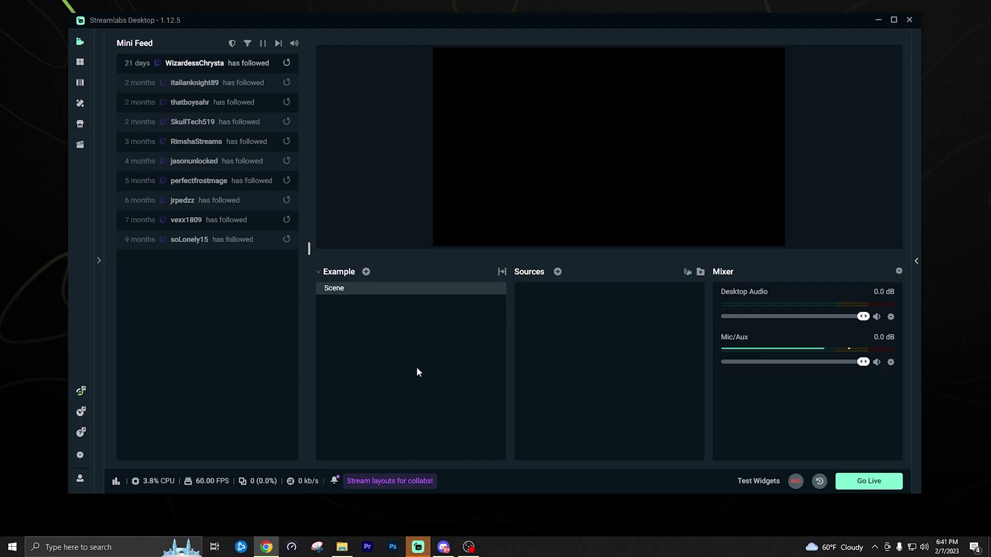
Add a Game Capture source with the default name 'Game Capture', leaving its settings unchanged.
click(558, 272)
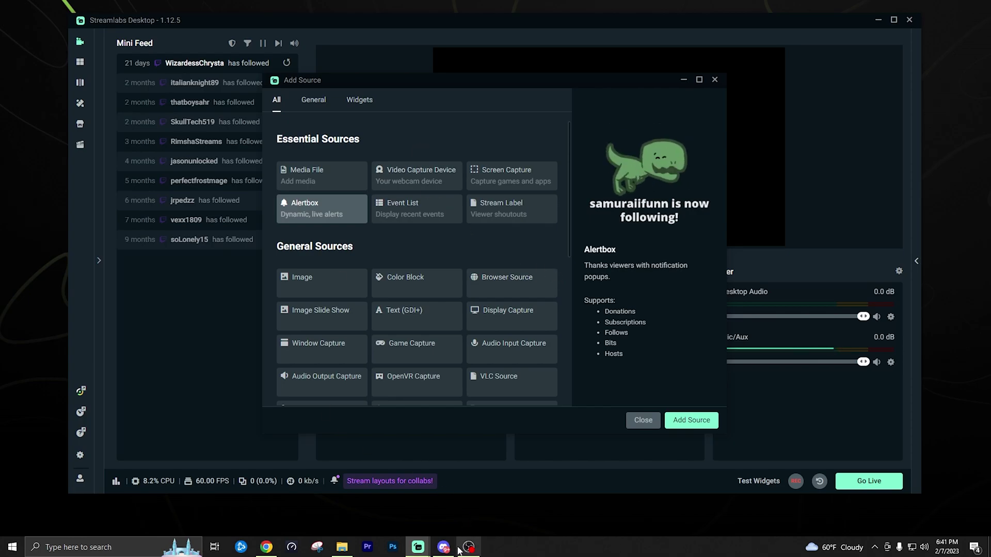
scroll(562, 242, down, 2)
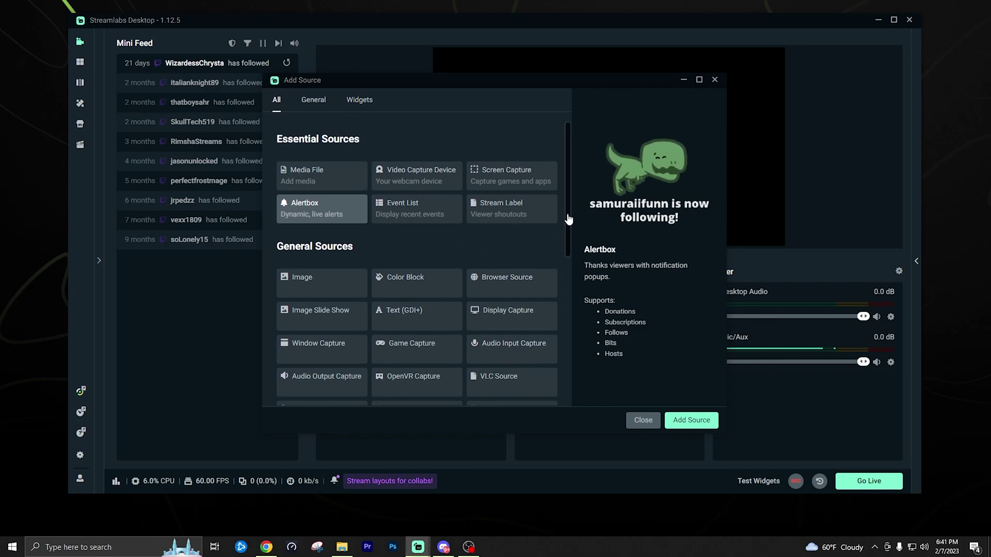
scroll(566, 256, down, 2)
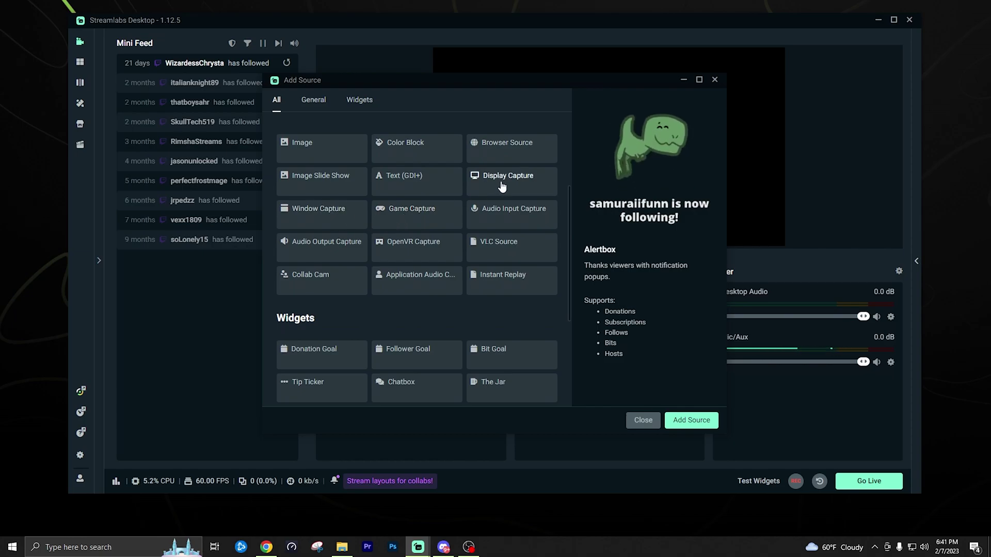
click(410, 219)
click(686, 420)
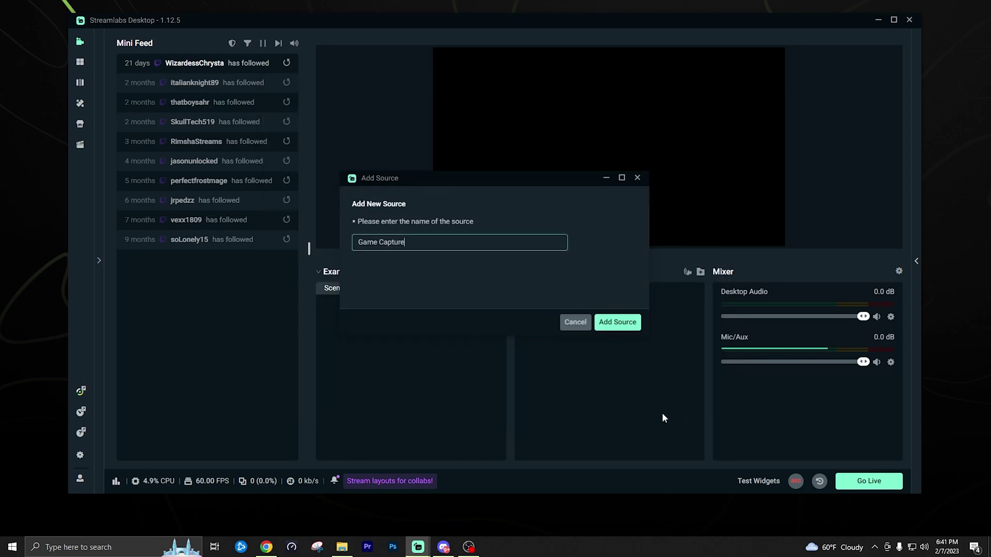
click(606, 324)
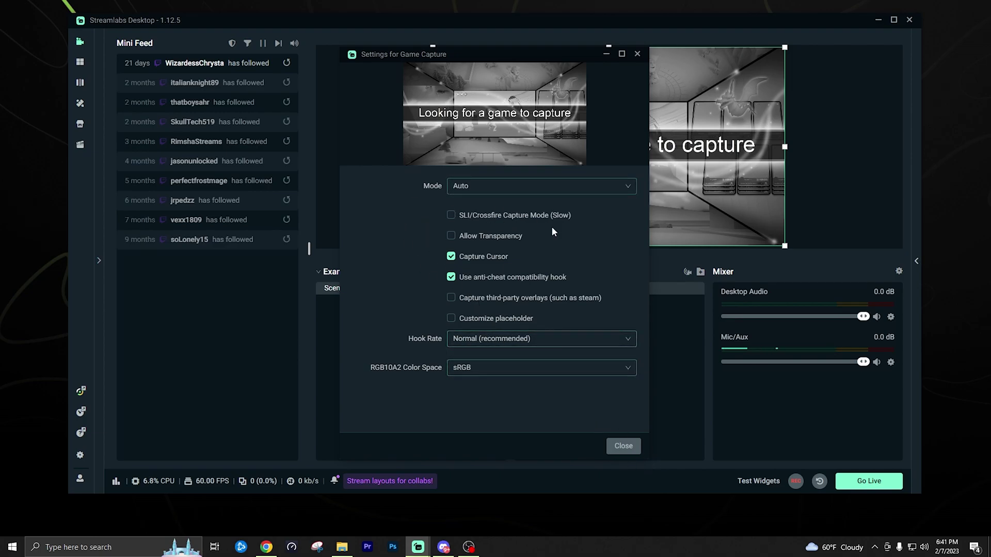
click(623, 446)
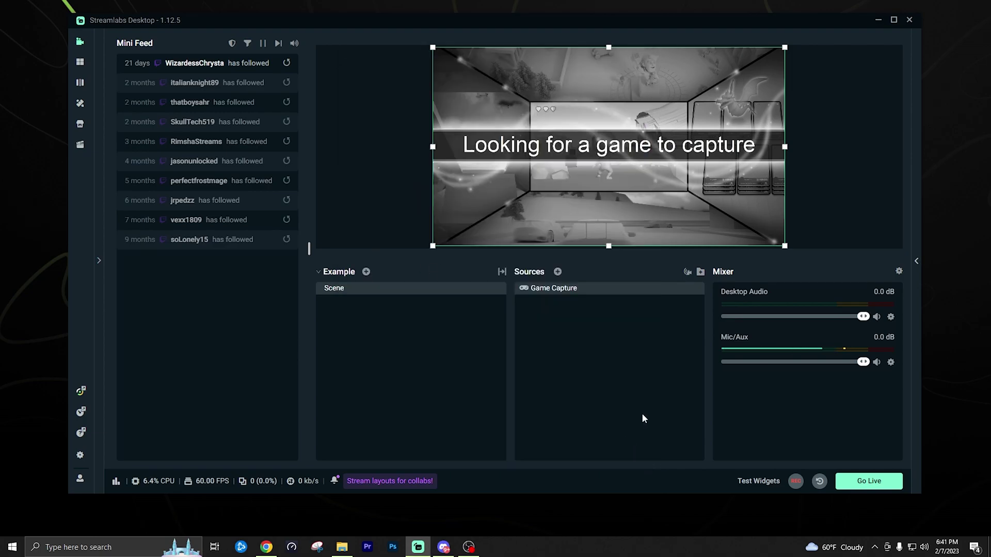
click(827, 168)
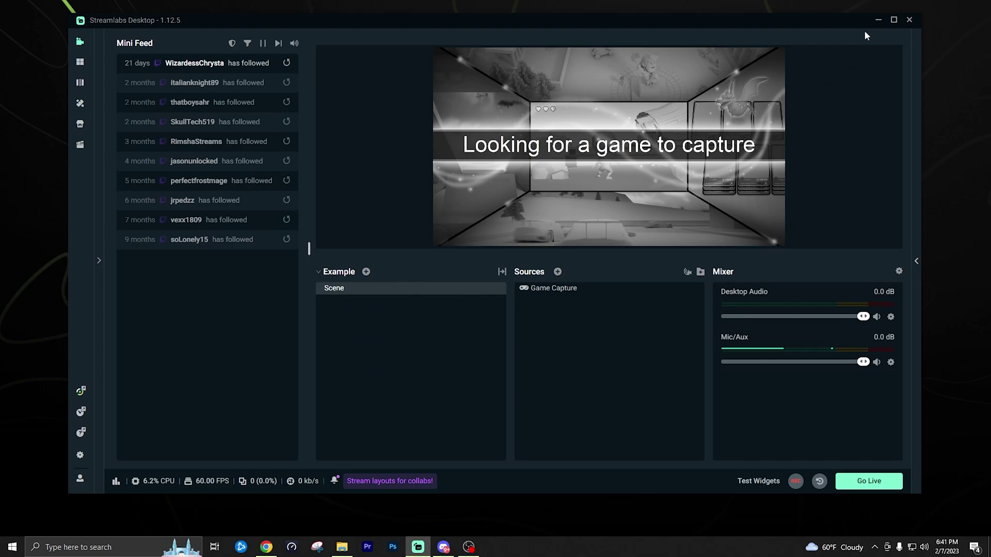
Minimize Streamlabs and start Apex Legends from its desktop shortcut.
click(878, 24)
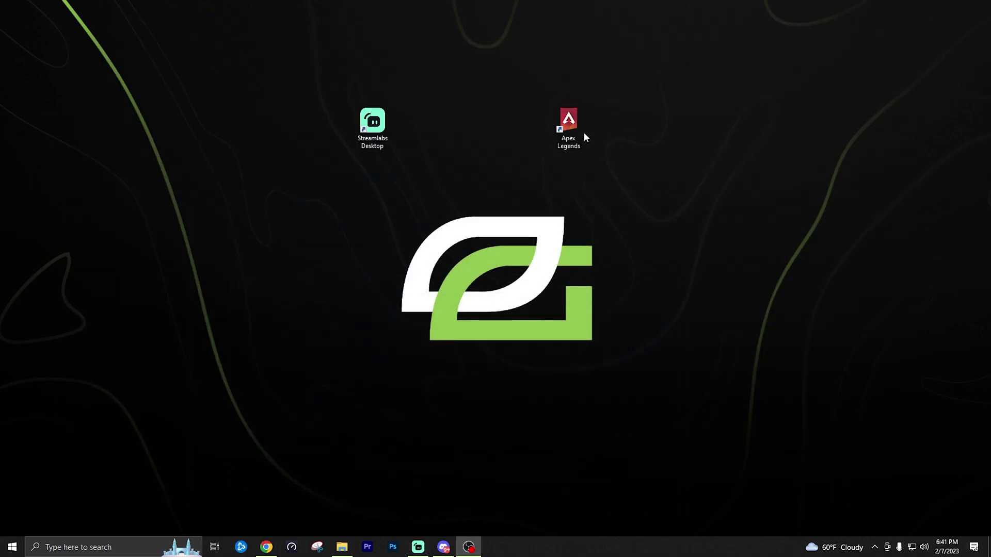
double_click(576, 129)
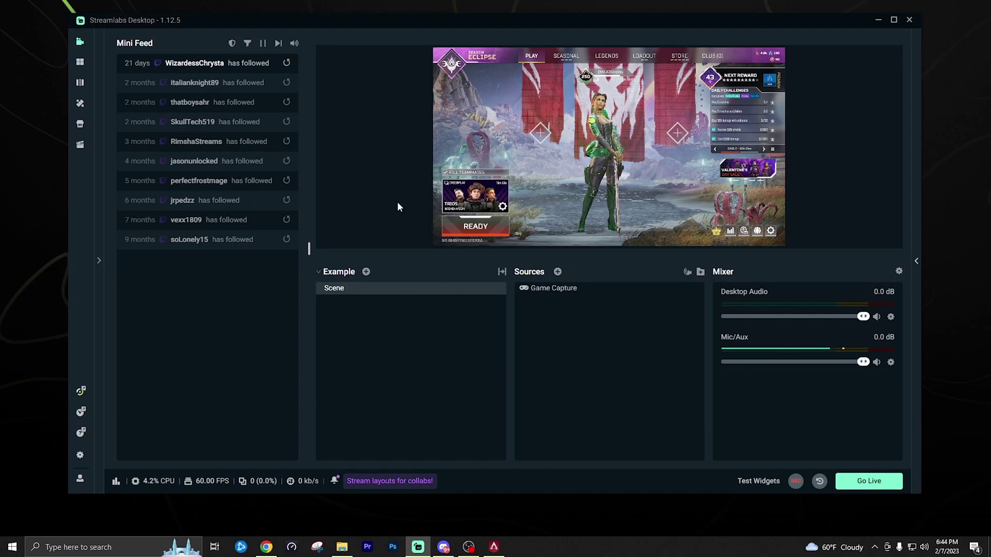
Set Game Capture to Capture specific window mode targeting [r5apex.exe]: Apex Legends.
click(565, 289)
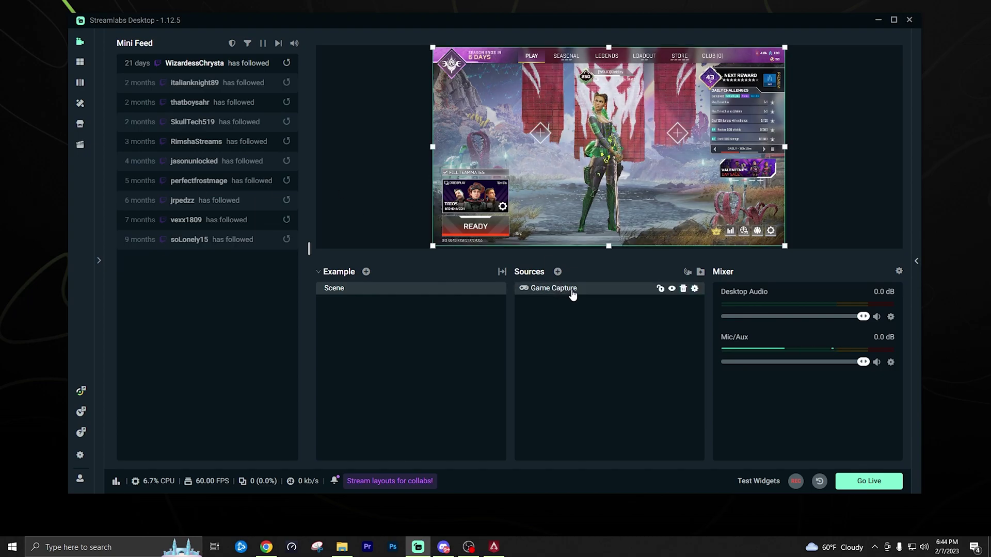
click(692, 287)
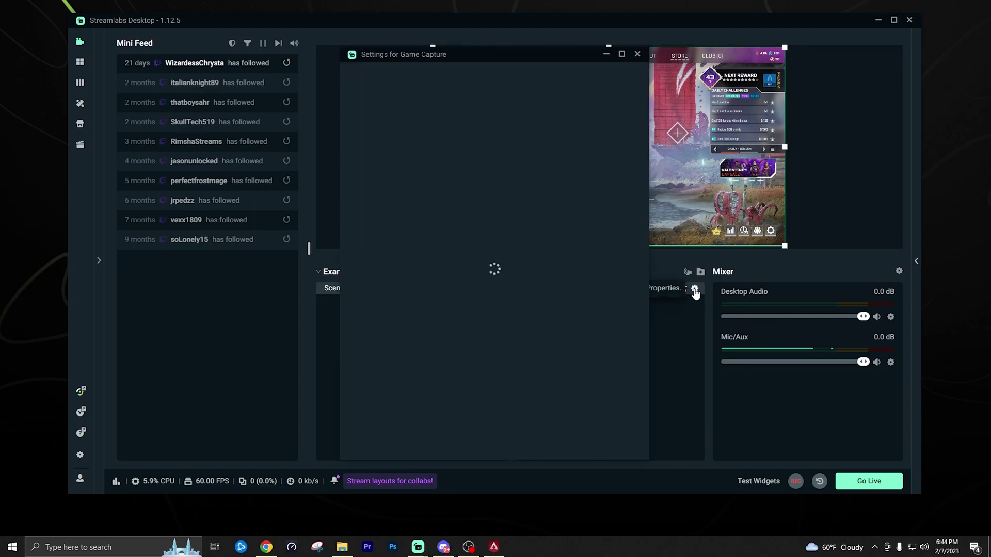
click(489, 187)
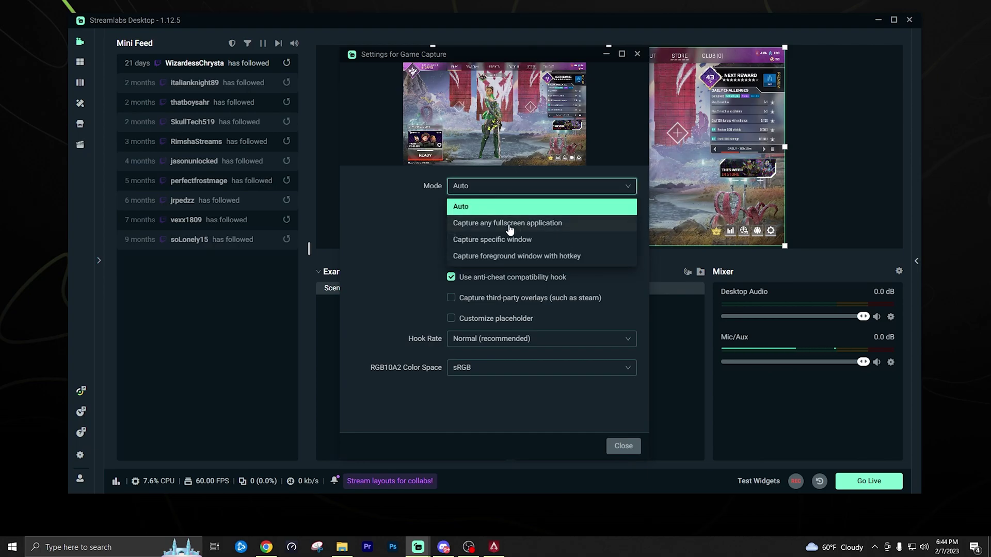
click(490, 240)
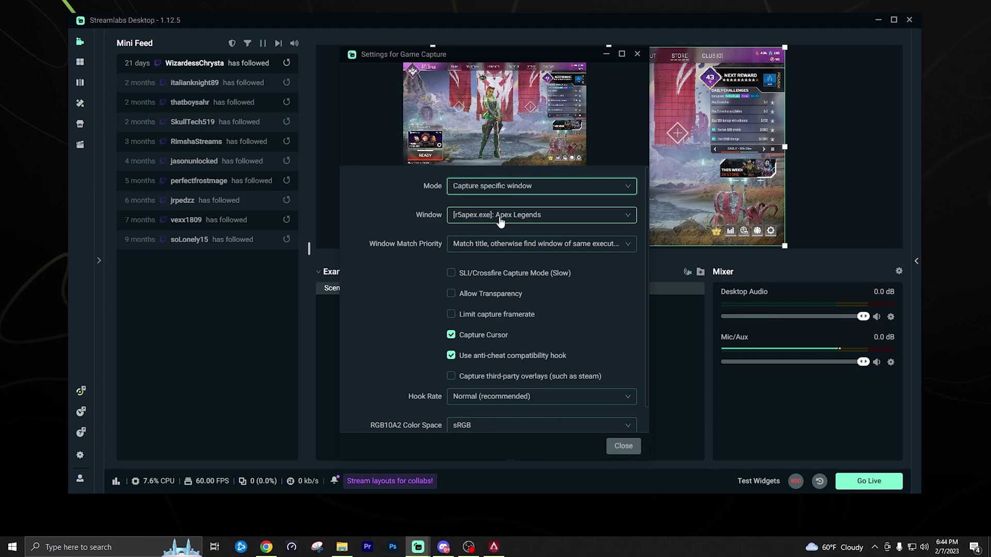
click(623, 445)
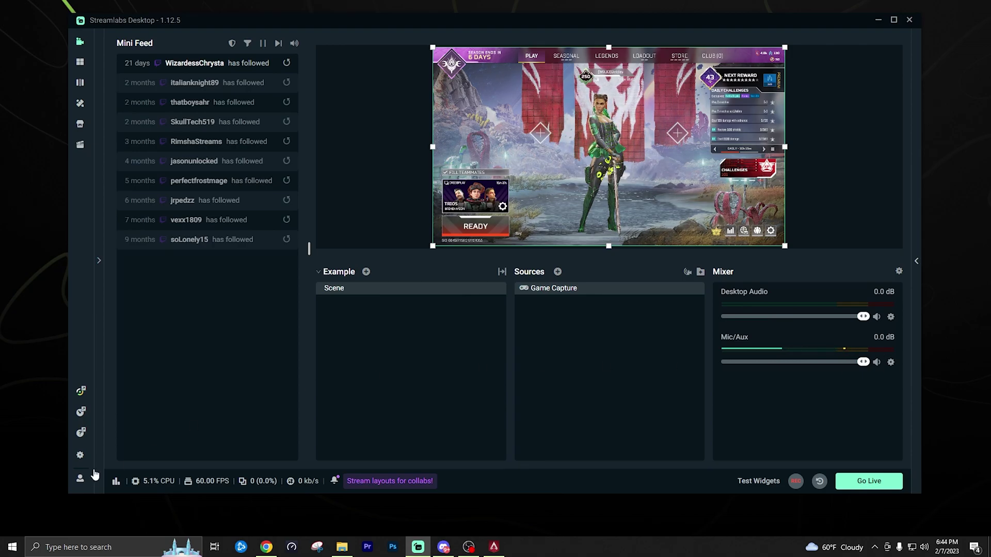
click(80, 455)
click(314, 162)
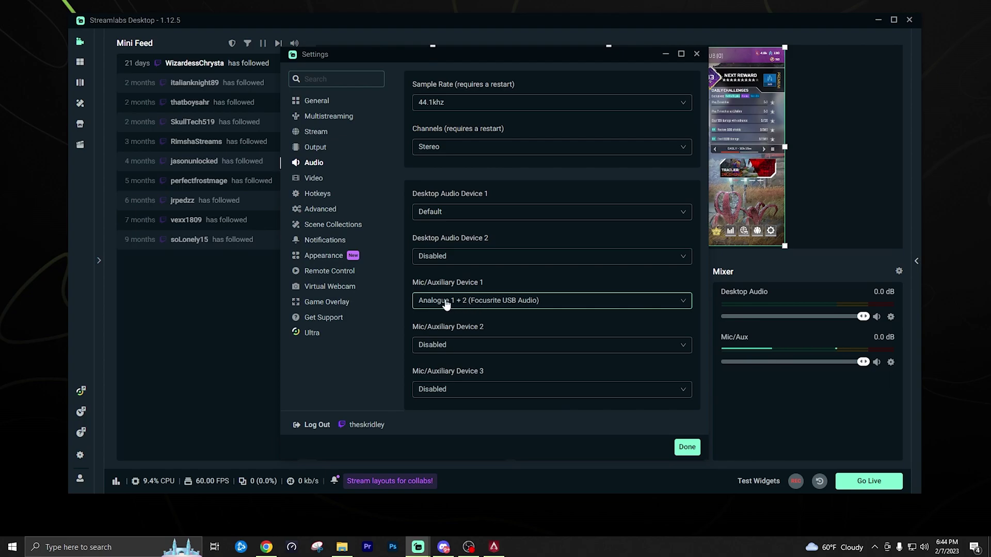
click(696, 53)
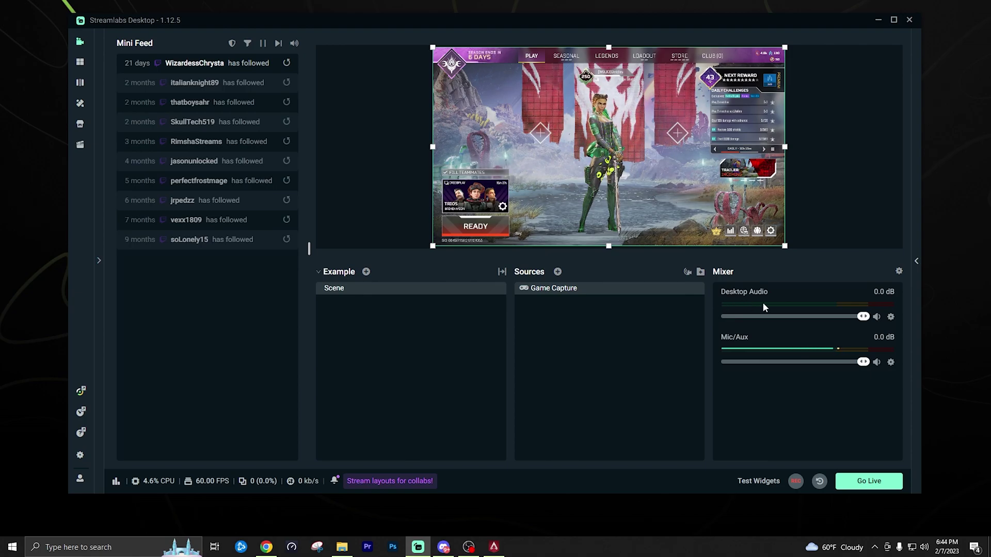
click(808, 238)
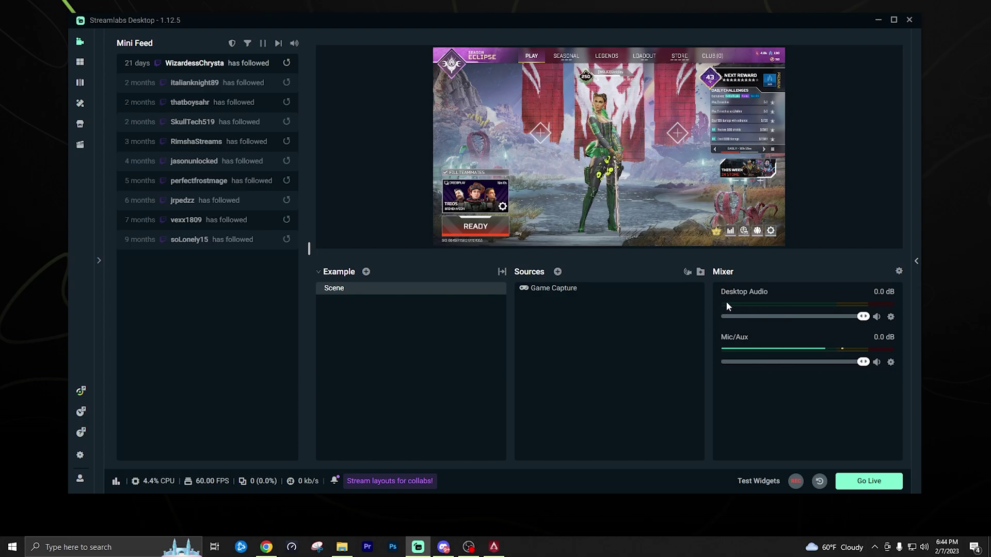
Review the Output encoder options: NVIDIA NVENC H.264, CBR 6000 bitrate, keyframe interval 2, Max Quality.
click(80, 455)
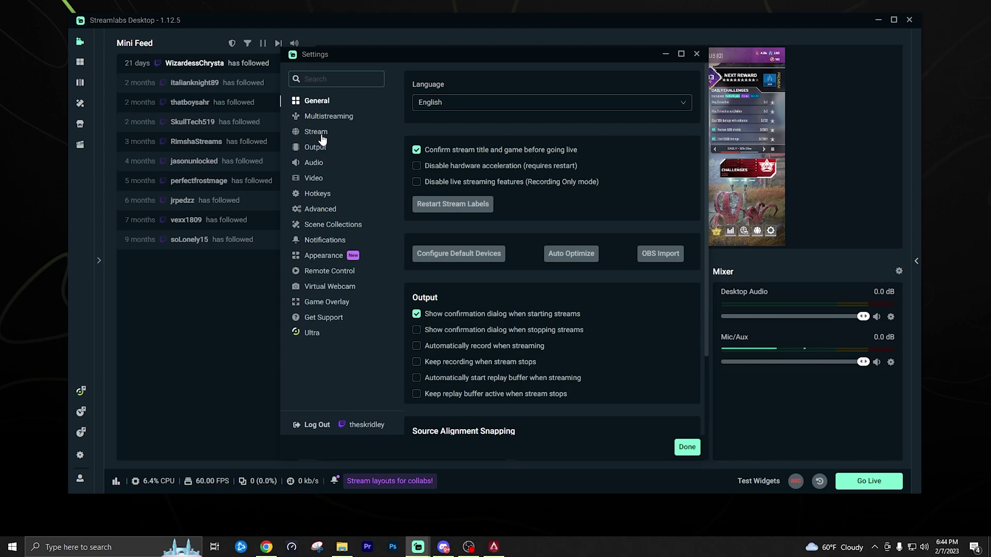
click(319, 133)
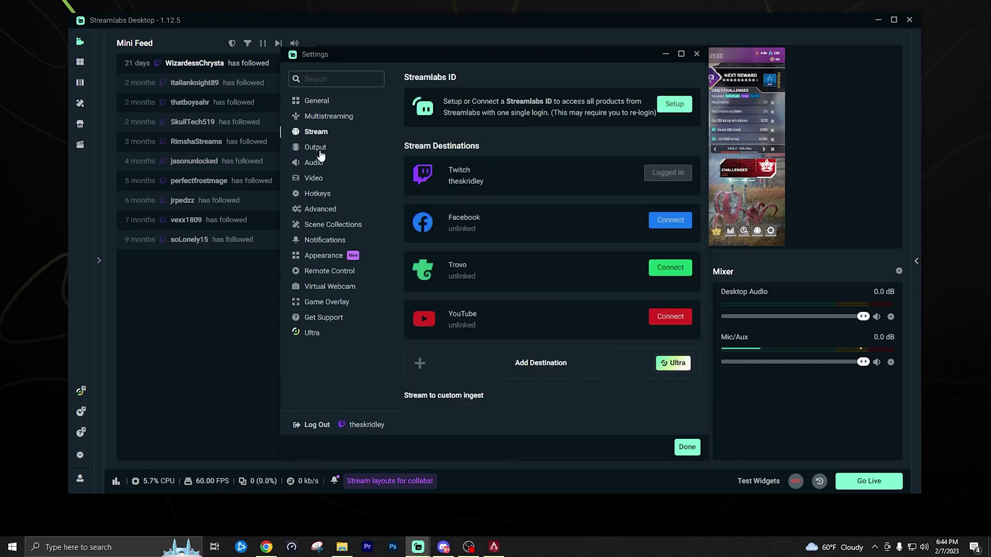
click(320, 149)
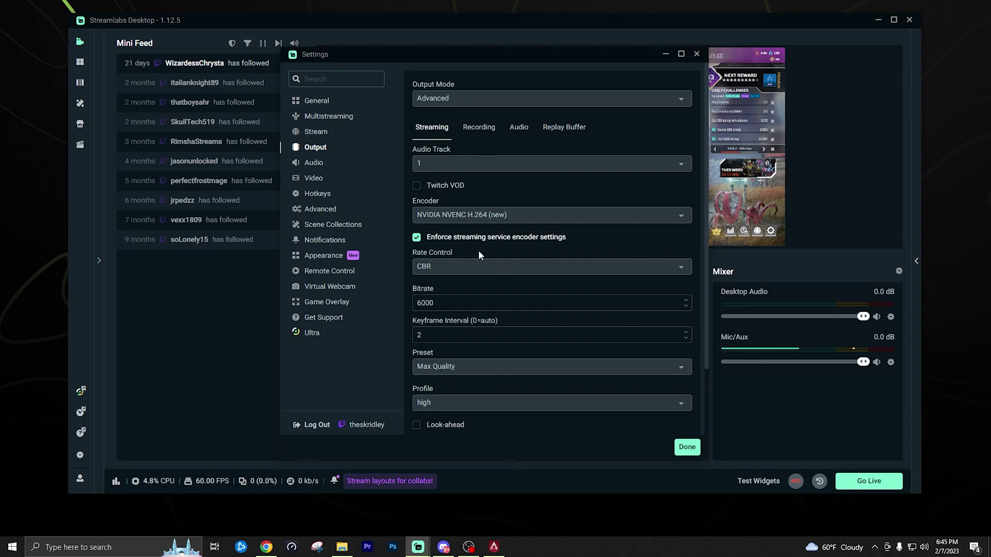
scroll(478, 250, down, 1)
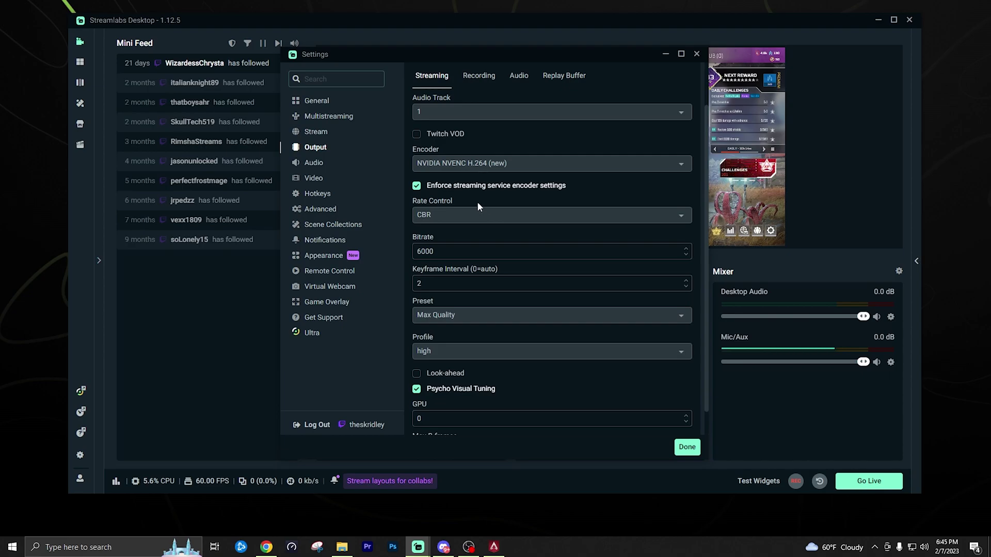
scroll(507, 221, up, 1)
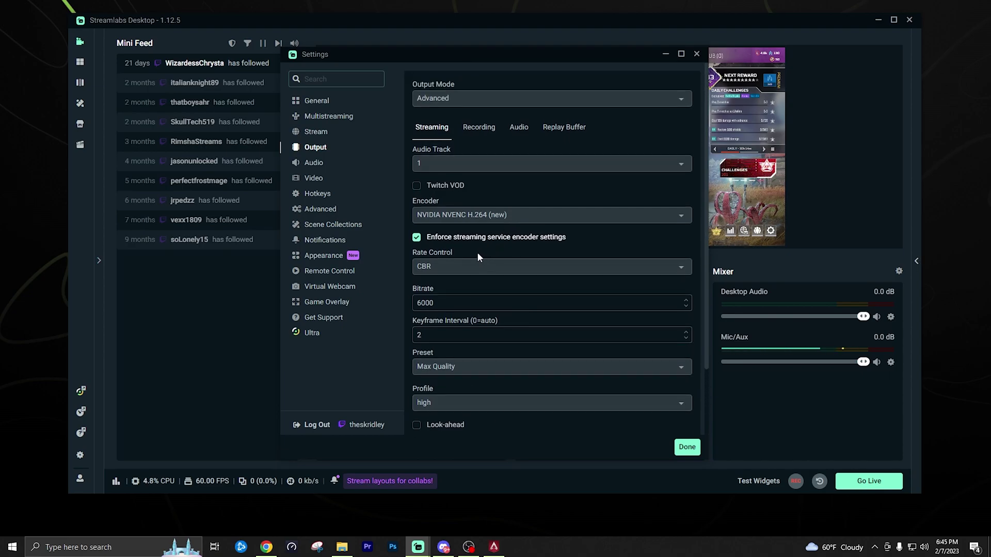
scroll(478, 256, down, 1)
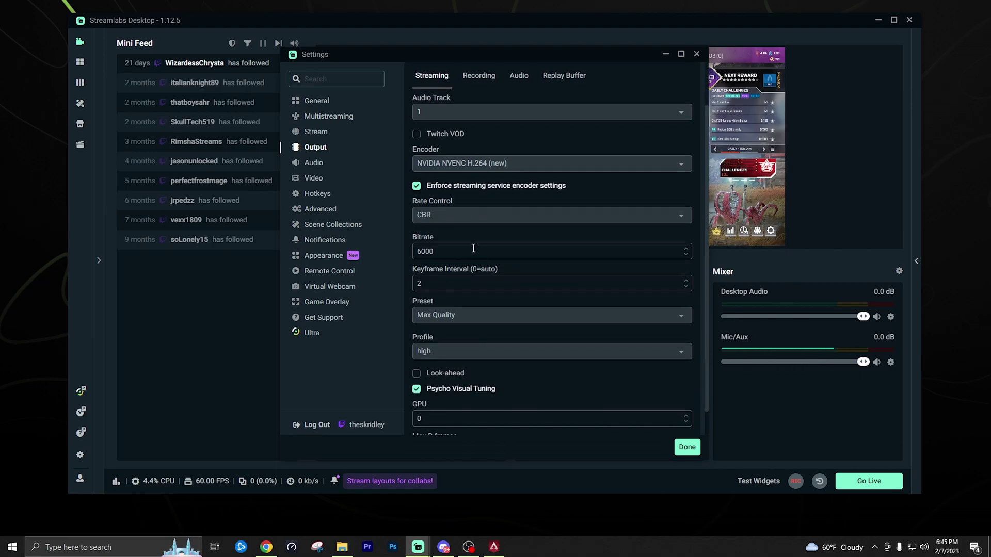
scroll(416, 221, up, 1)
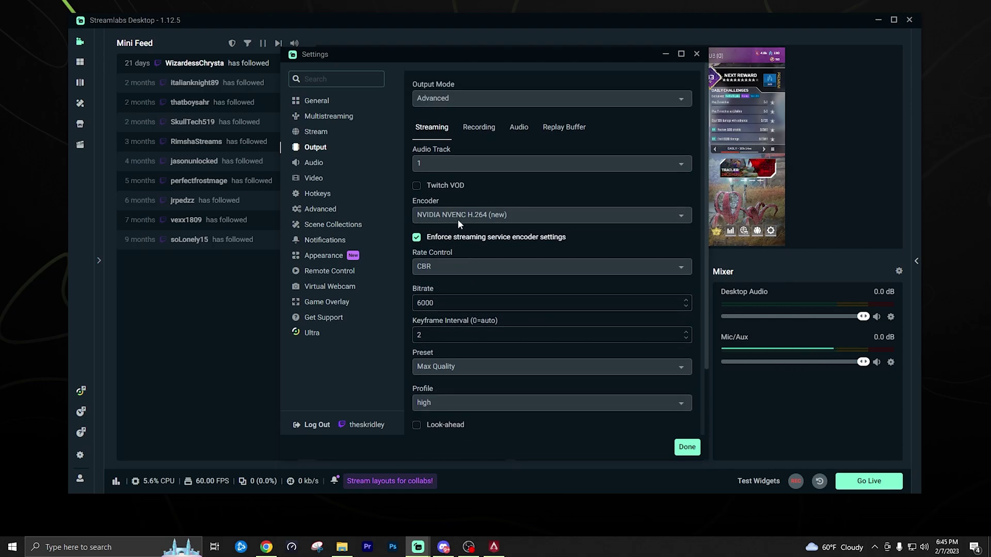
scroll(435, 220, down, 1)
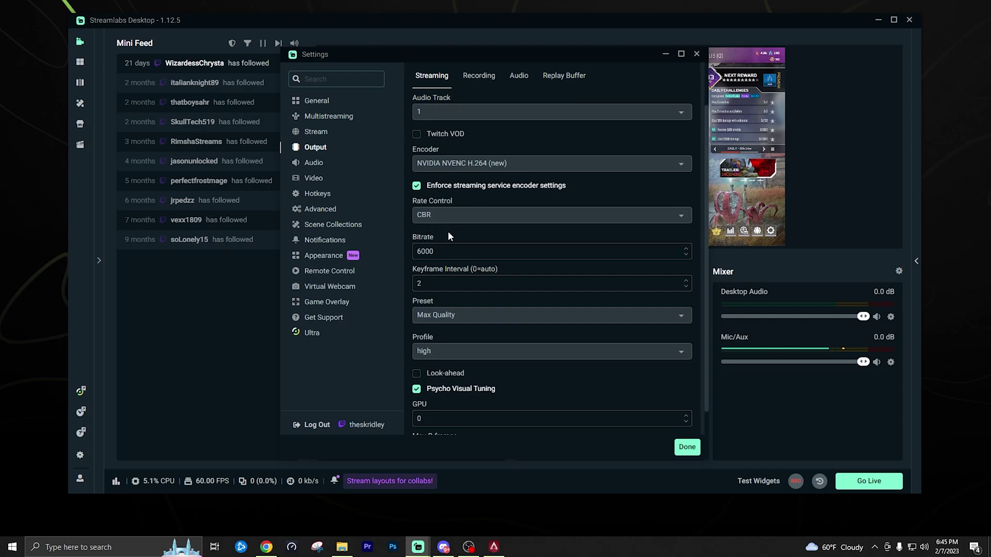
scroll(448, 234, down, 1)
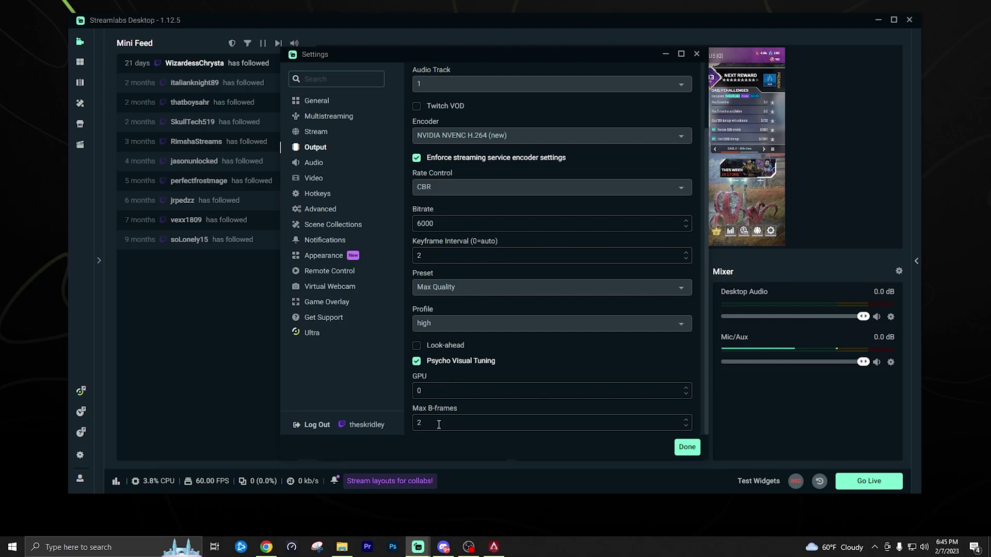
scroll(470, 336, up, 2)
scroll(467, 382, down, 2)
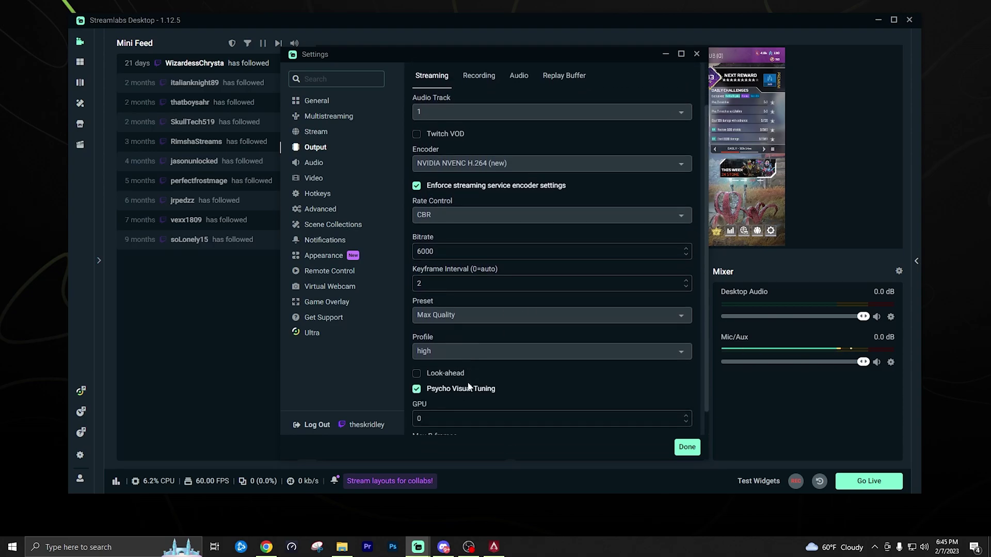
scroll(480, 382, up, 1)
scroll(490, 383, down, 1)
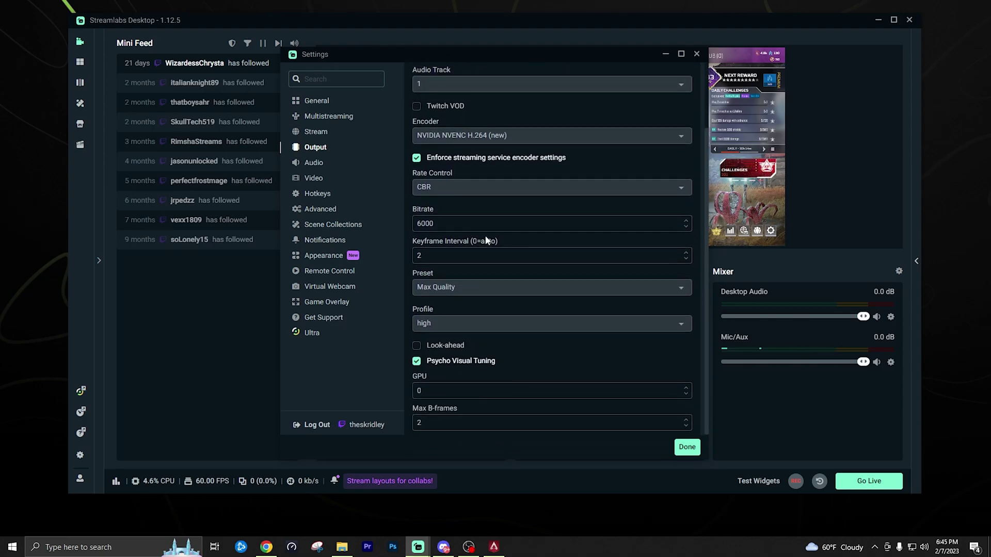
Check the Video settings: 1920x1080 base, 1664x936 output, Bicubic downscale filter, 60 FPS.
click(315, 179)
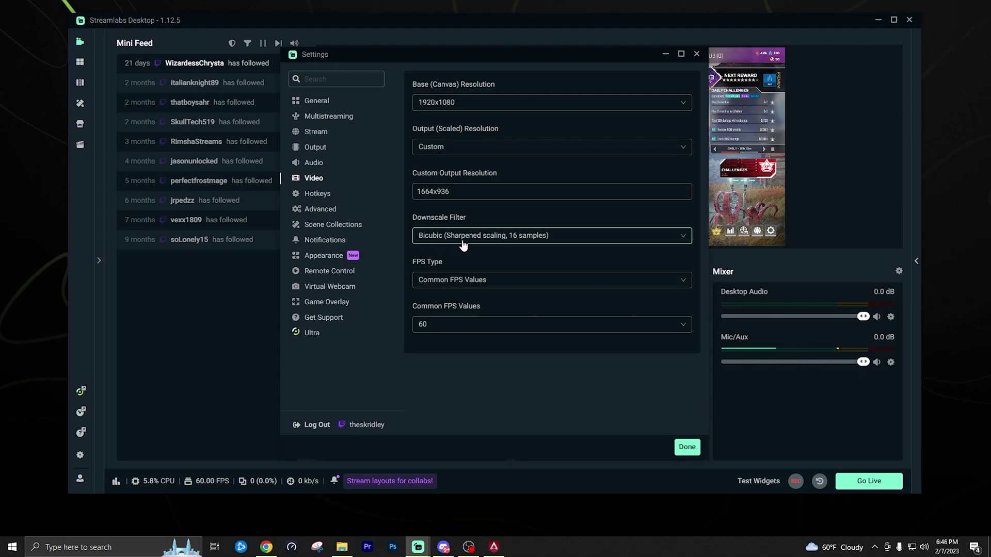
click(420, 242)
click(403, 246)
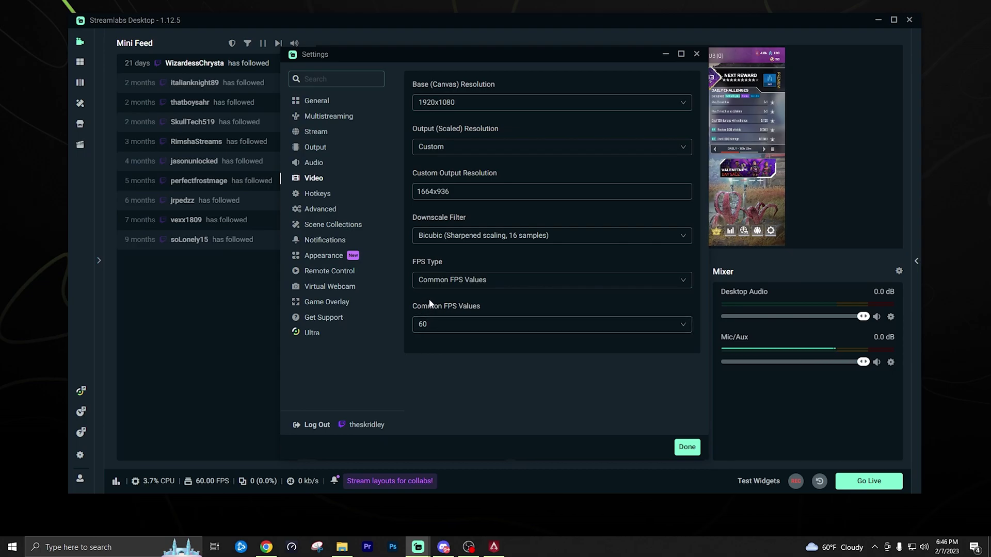
Glance at Advanced settings, close Settings, and dismiss the Add Source list without adding anything.
click(325, 210)
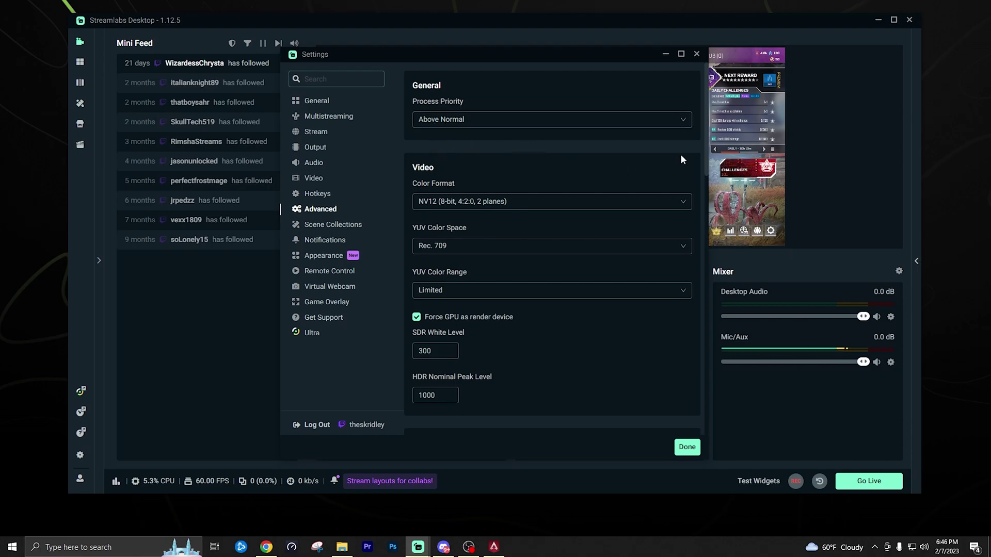
key(Escape)
click(557, 272)
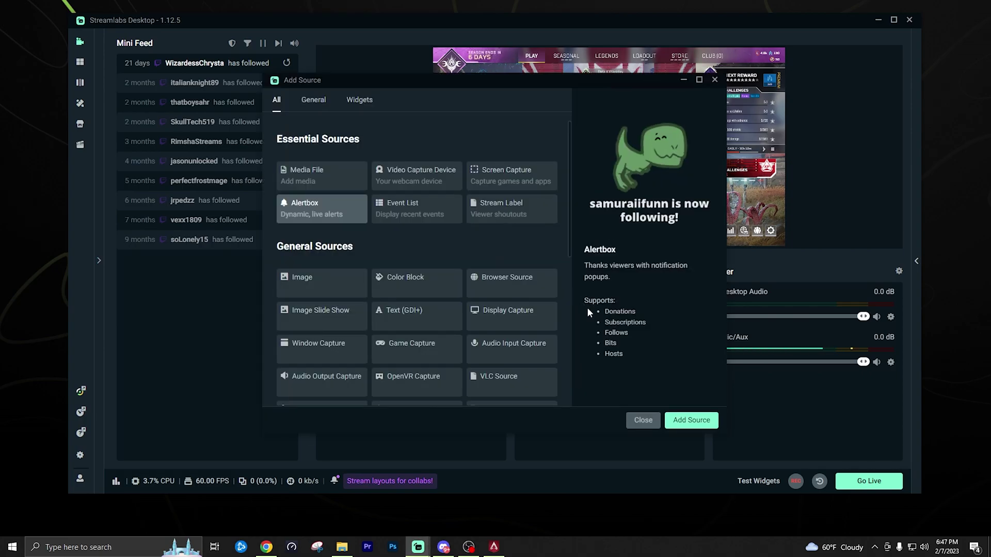
scroll(482, 297, down, 2)
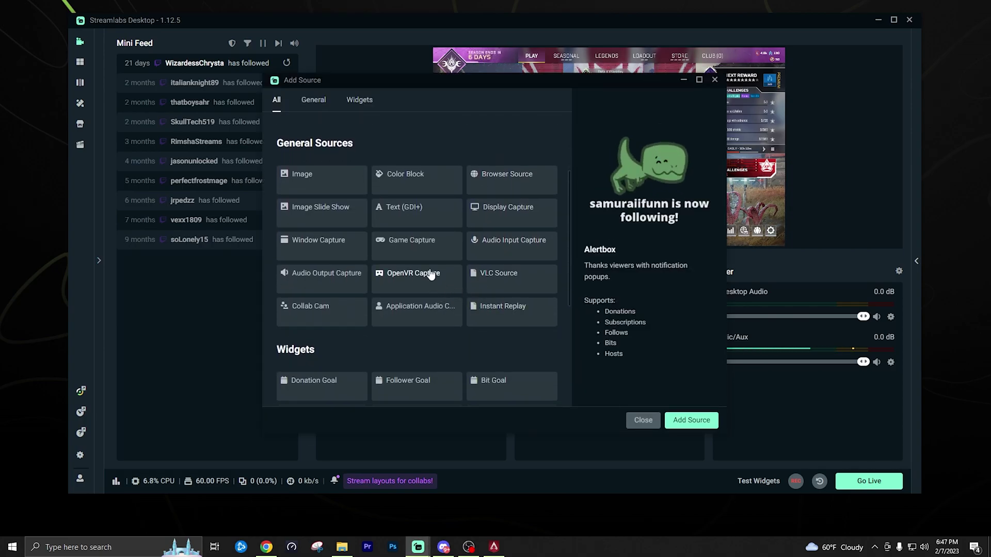
click(643, 420)
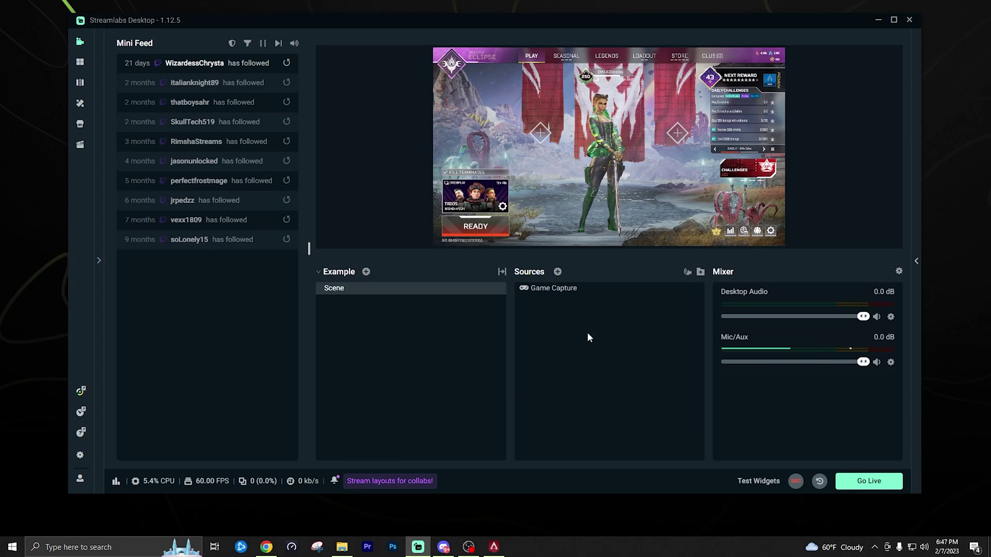